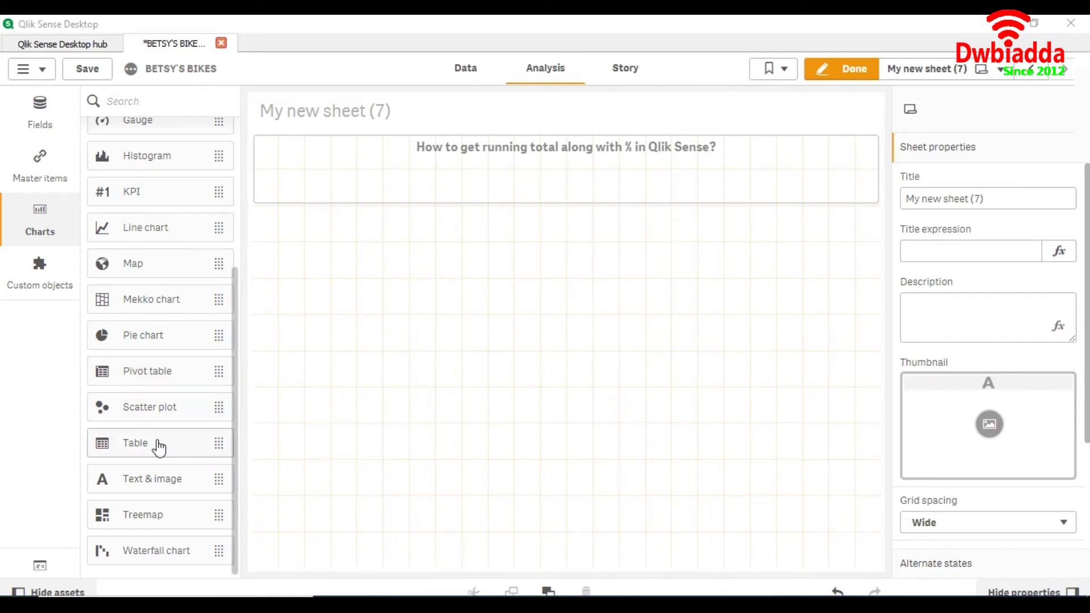
# Place and enlarge a new table, add Month as its first dimension, and start a measure column.
pyautogui.moveTo(153, 446); pyautogui.dragTo(307, 310)
pyautogui.moveTo(562, 345); pyautogui.dragTo(642, 565)
pyautogui.click(500, 392)
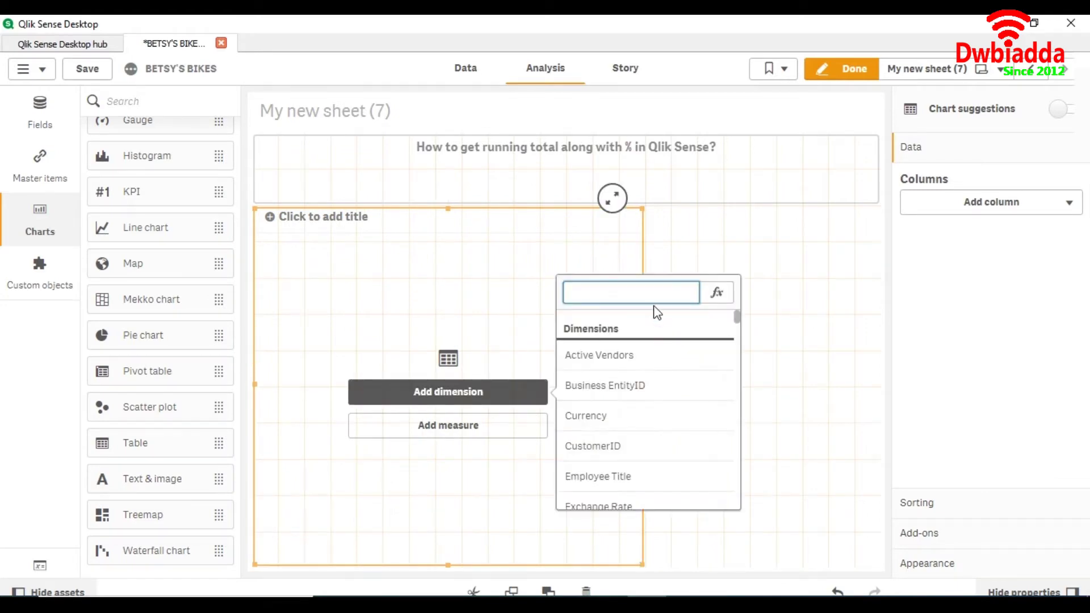
pyautogui.write('Mon')
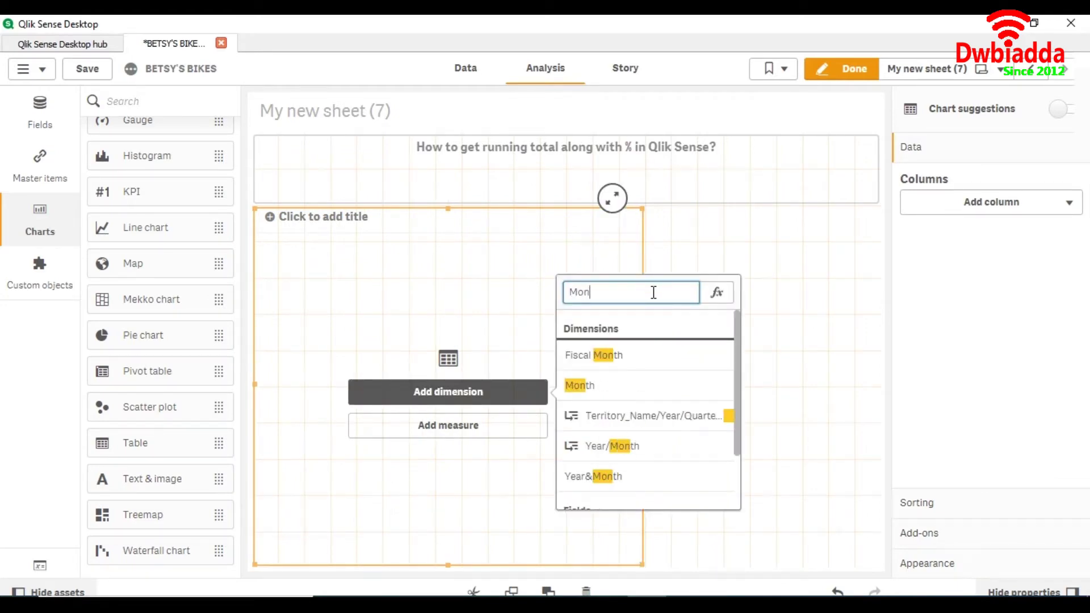
pyautogui.press('Down')
pyautogui.press('Down')
pyautogui.press('Return')
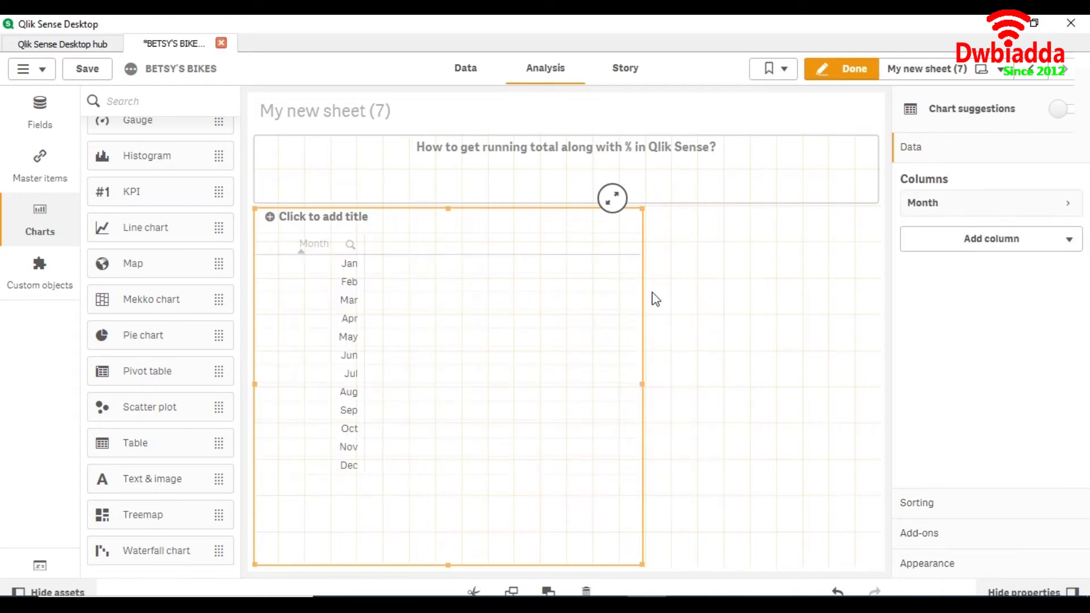
pyautogui.click(998, 247)
pyautogui.click(995, 304)
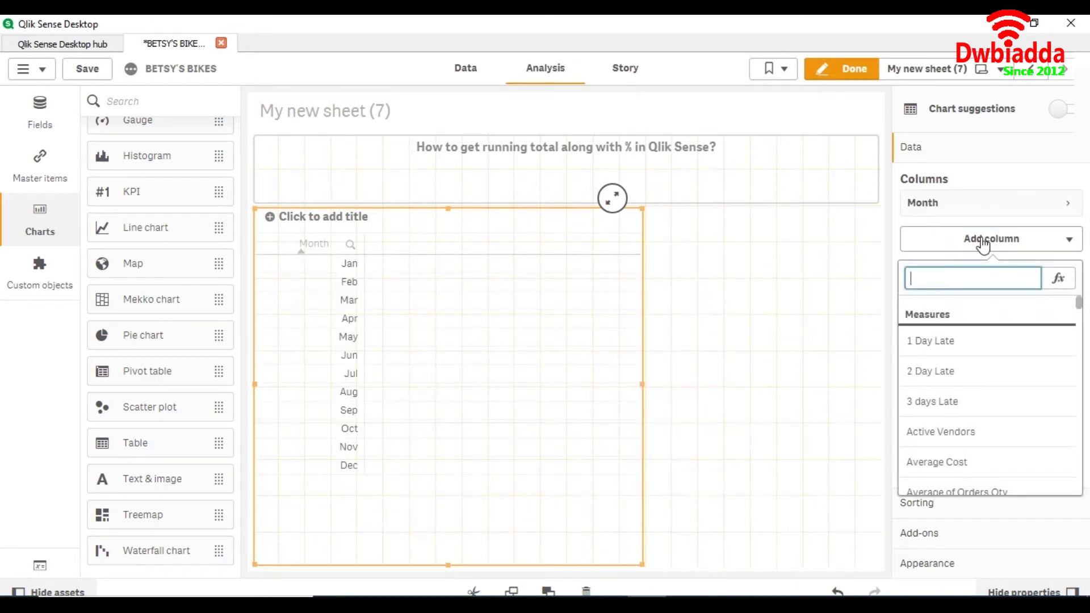
# Enter the measure expression RangeSum(Above(Sum(Sale),0,RowNo())) and apply it to the table.
pyautogui.click(1057, 279)
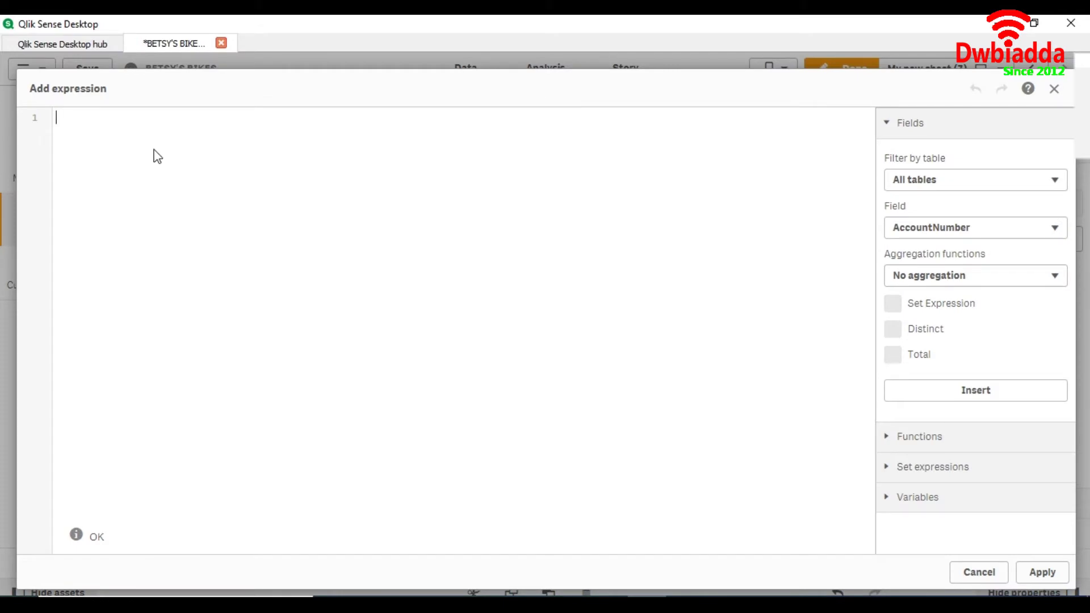
pyautogui.write('RangeSu')
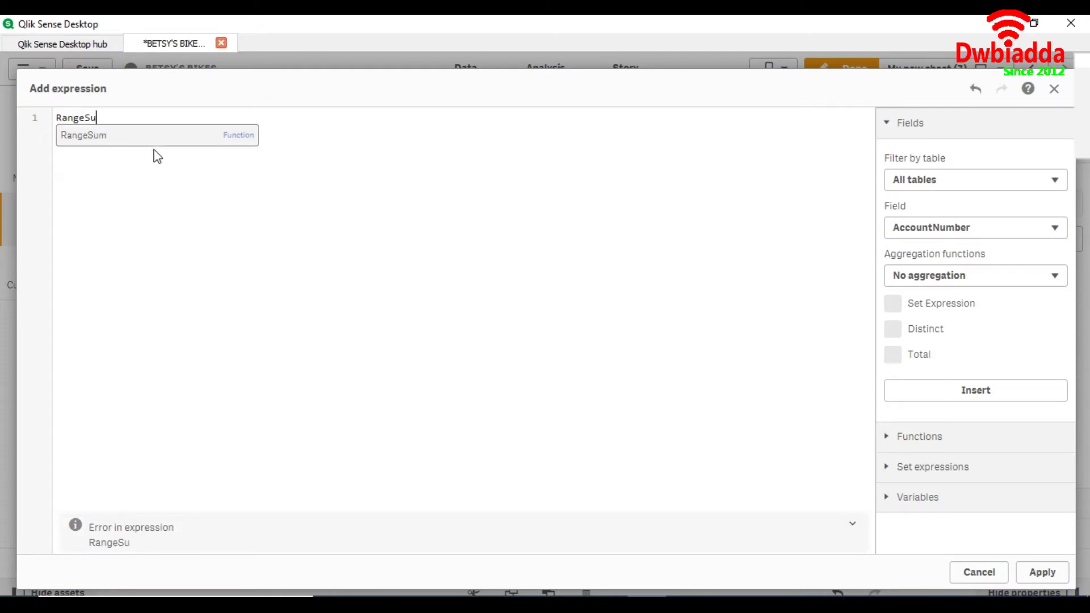
pyautogui.write('m(')
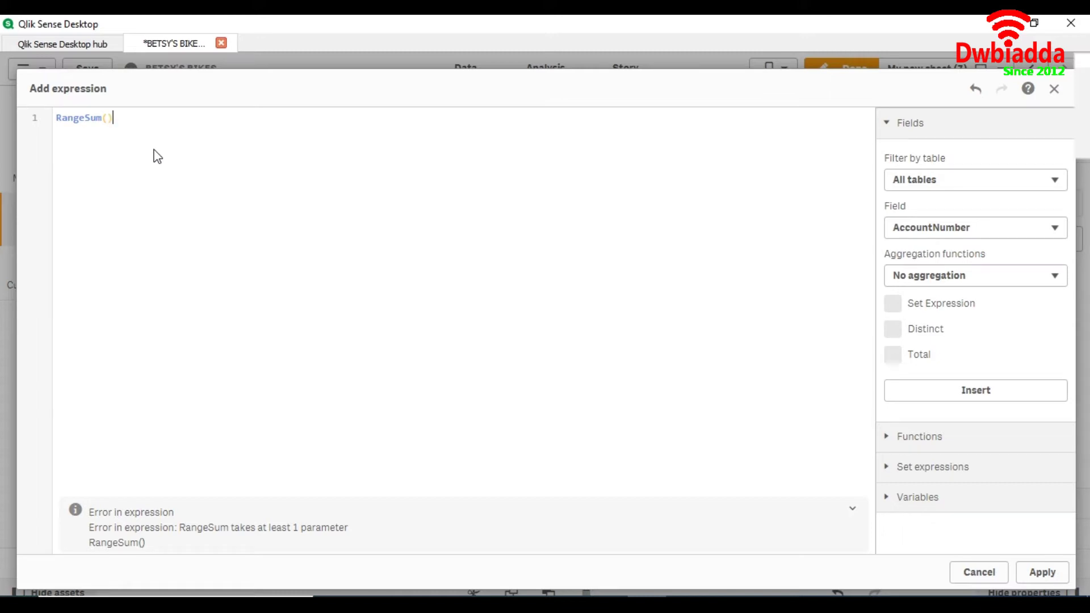
pyautogui.press('Left')
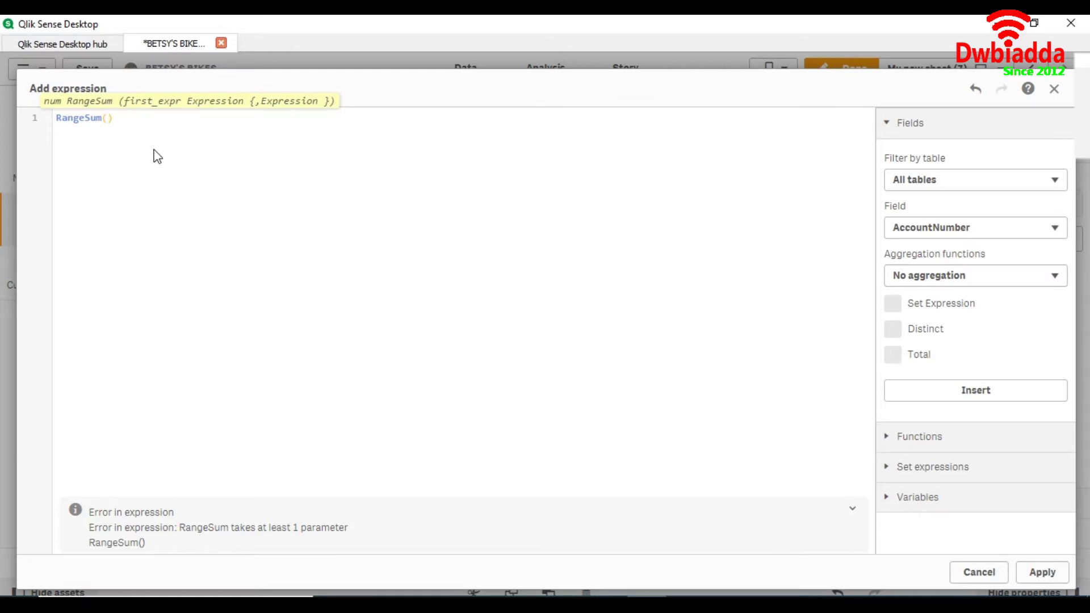
pyautogui.write('Abov')
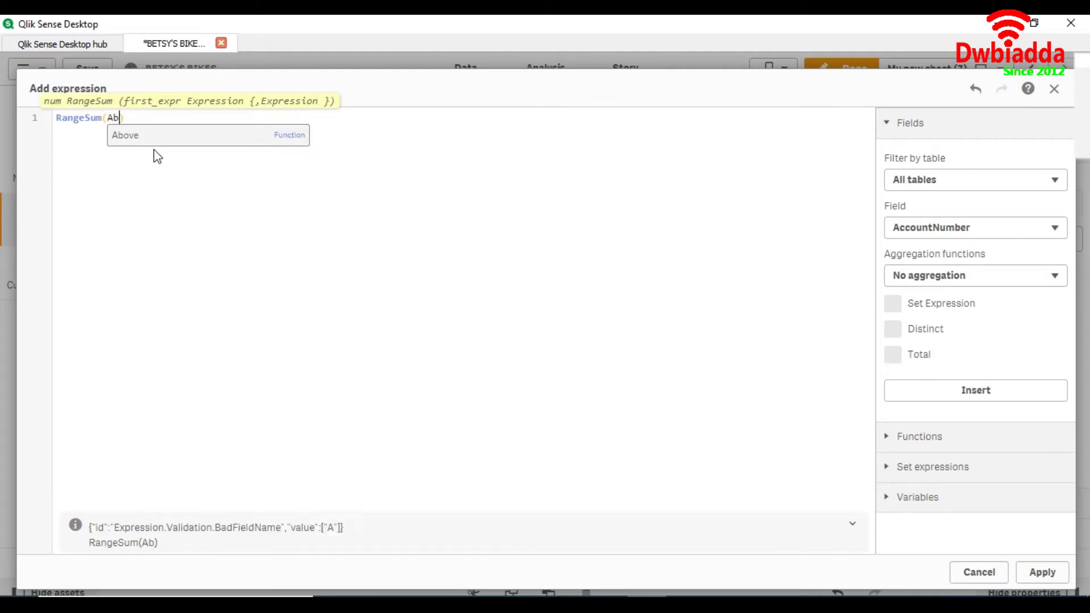
pyautogui.write('e')
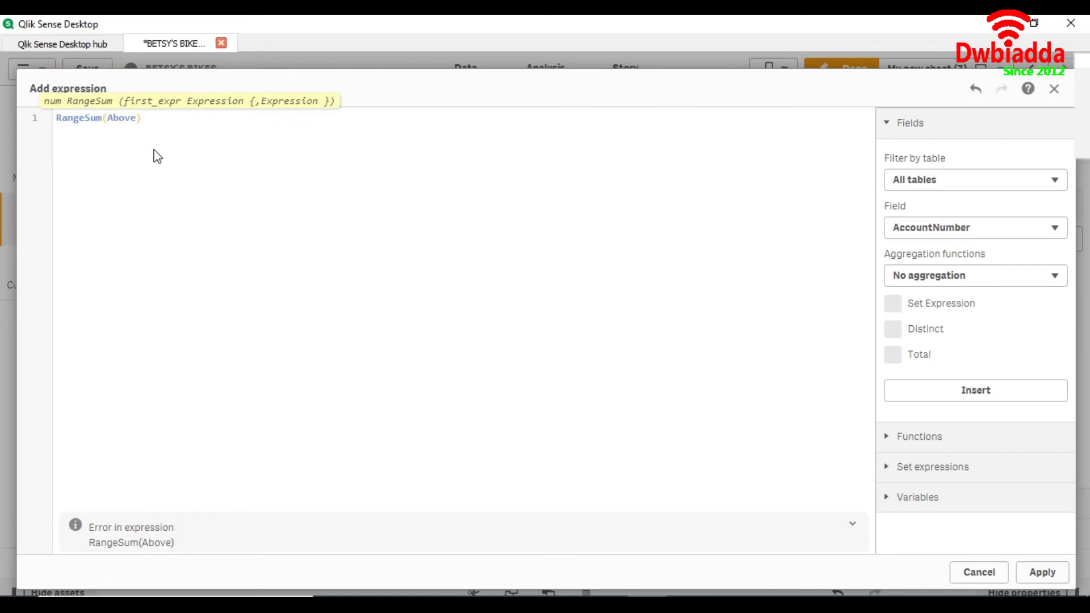
pyautogui.write('()')
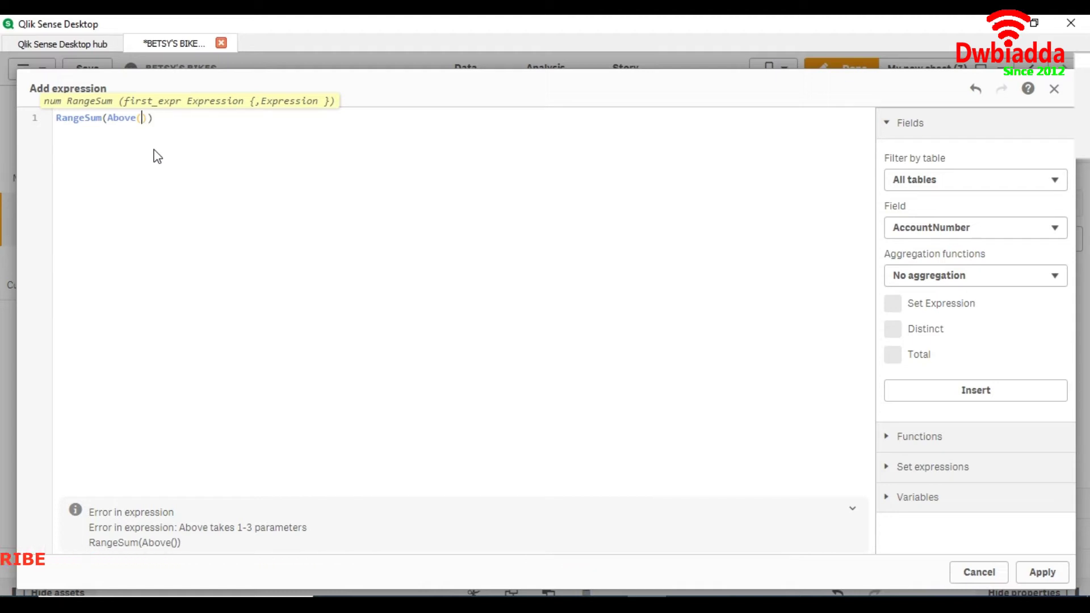
pyautogui.press('Left')
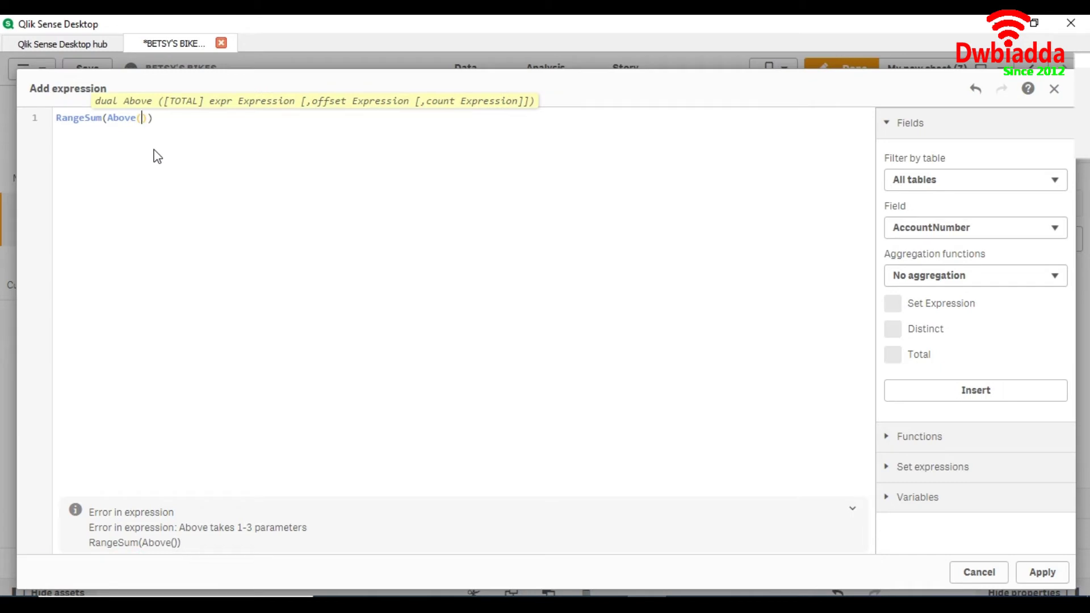
pyautogui.write('Sum')
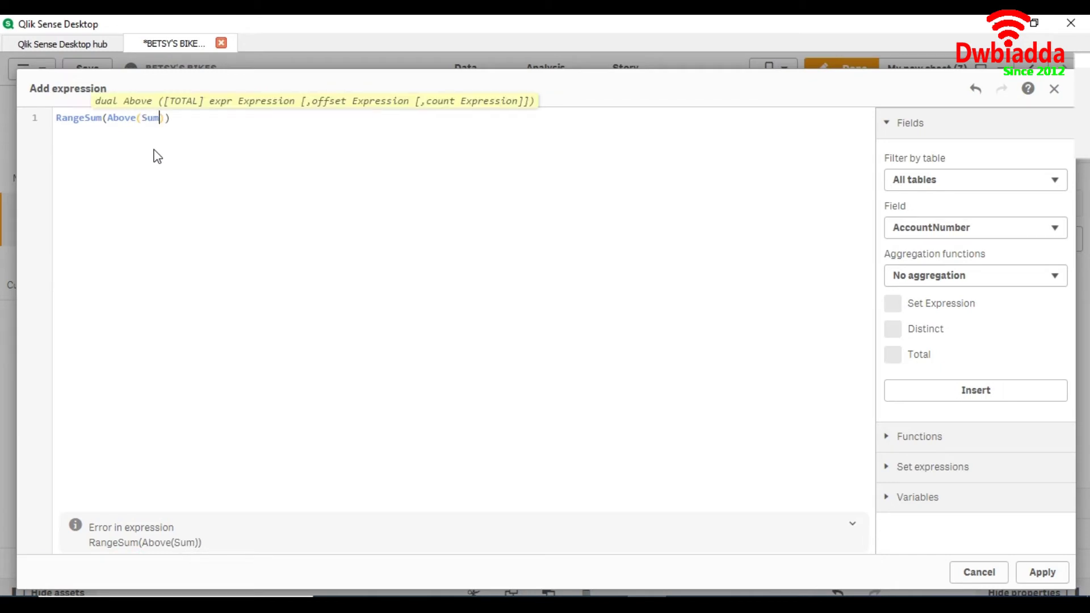
pyautogui.write('(Sal')
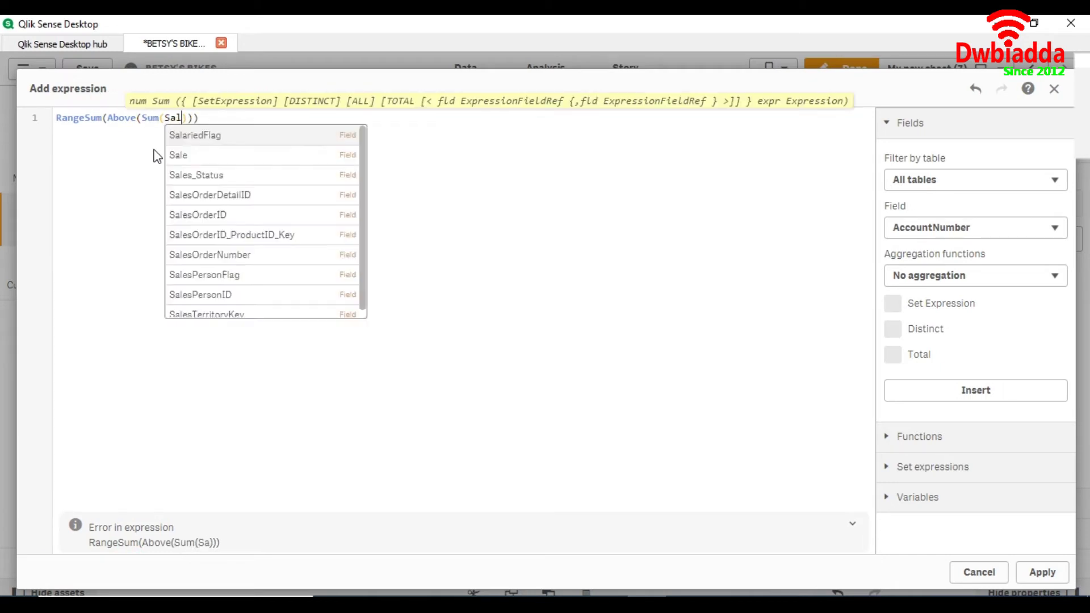
pyautogui.write('e')
pyautogui.press('Escape')
pyautogui.press('Right')
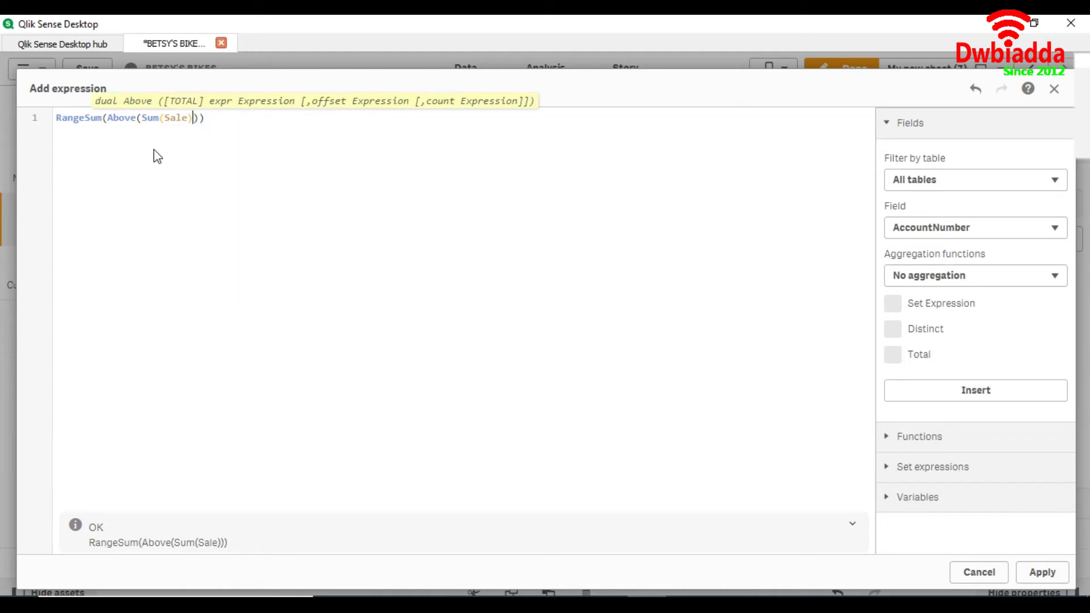
pyautogui.write(',0,Ro')
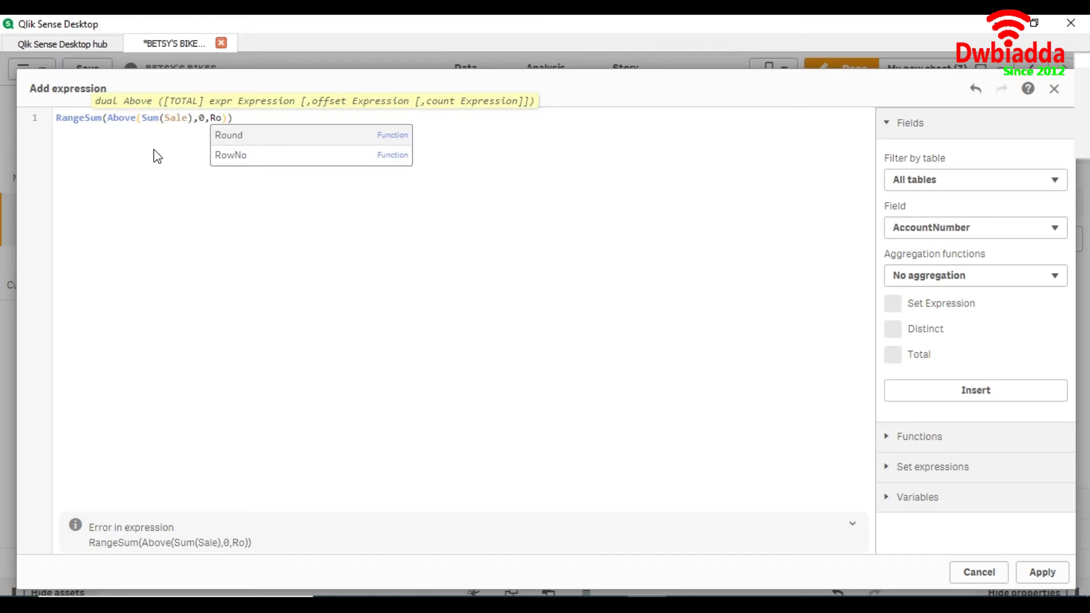
pyautogui.press('Down')
pyautogui.press('Return')
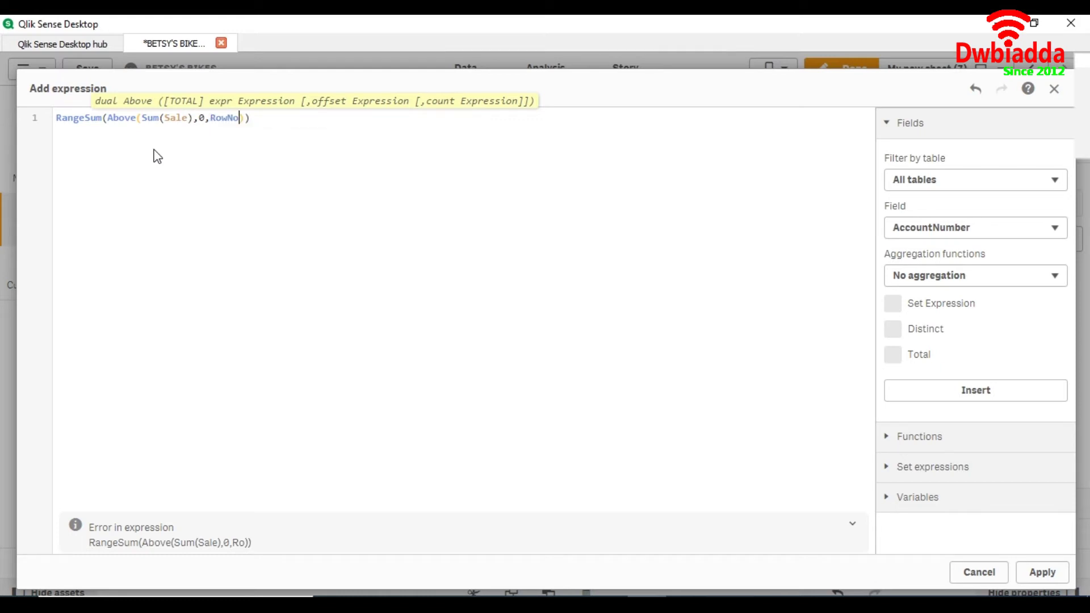
pyautogui.write('(')
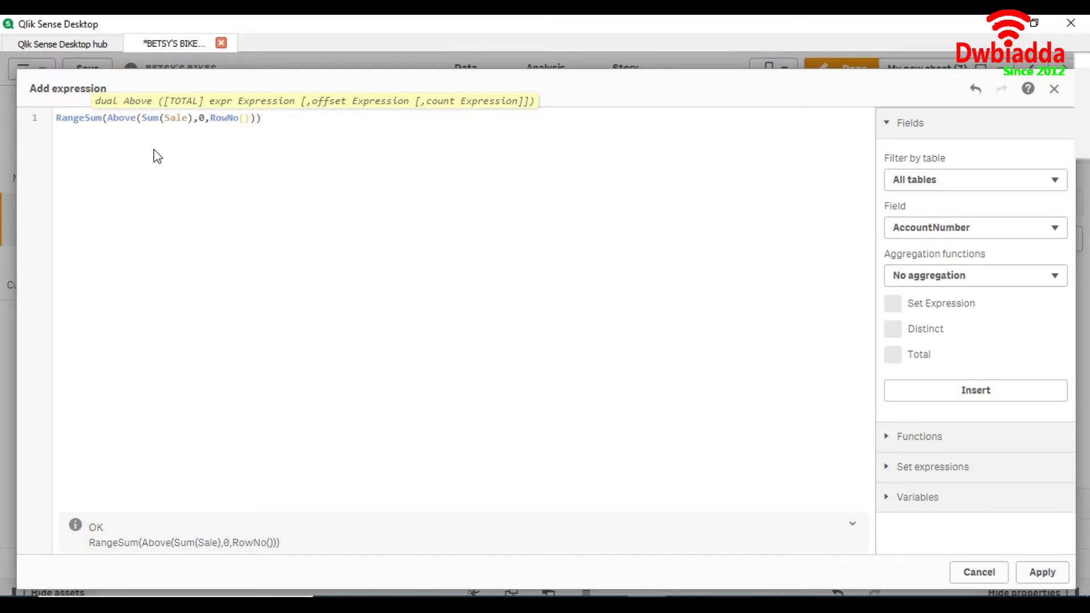
pyautogui.click(1043, 572)
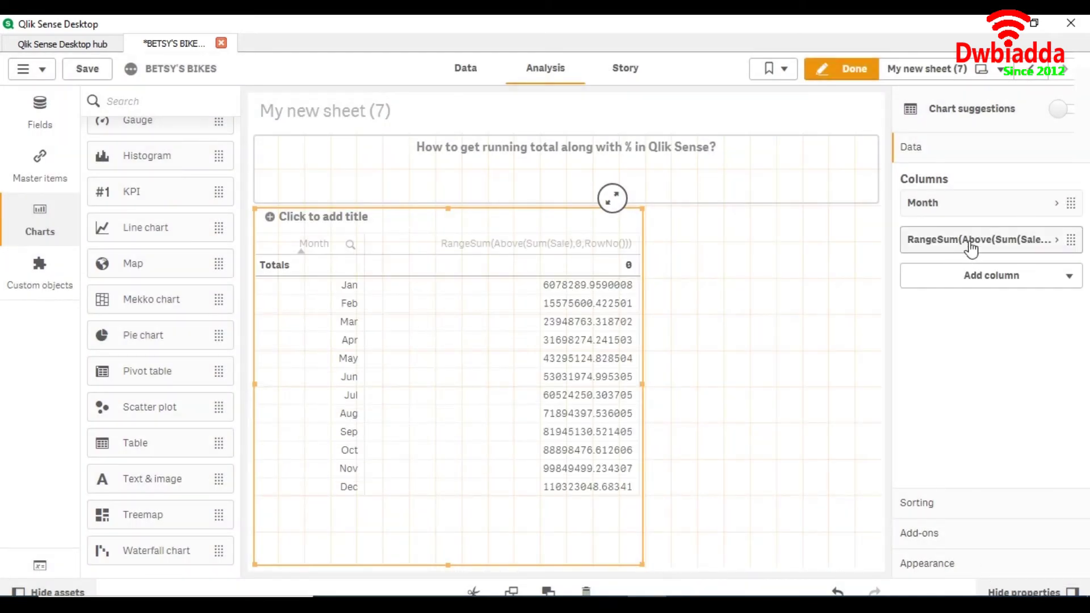
# Format the running-total column as Money, widen the table, and reopen its expression.
pyautogui.click(1000, 240)
pyautogui.click(1032, 418)
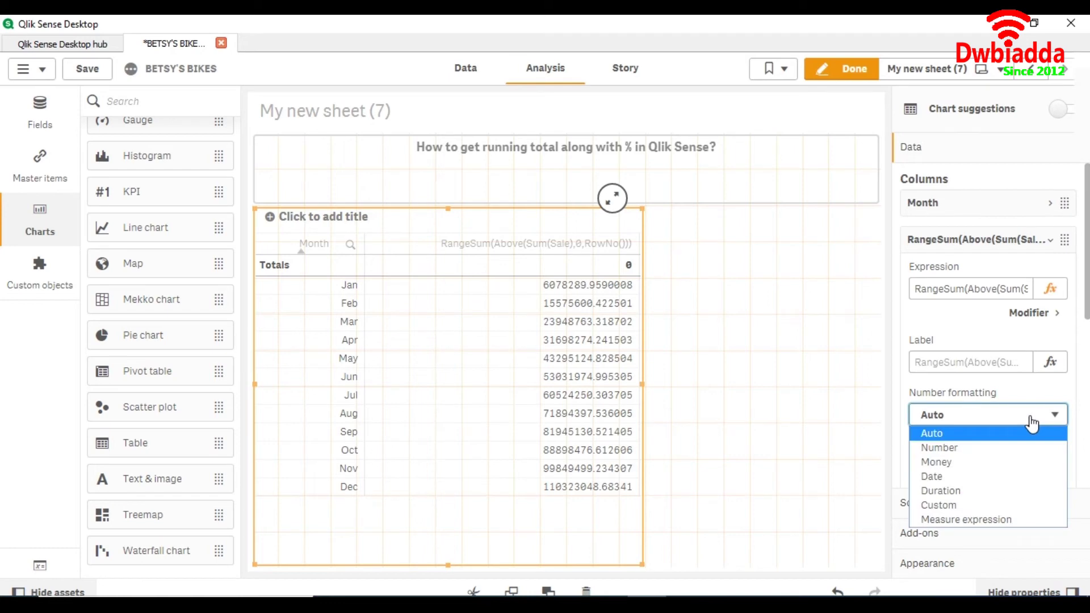
pyautogui.click(1026, 467)
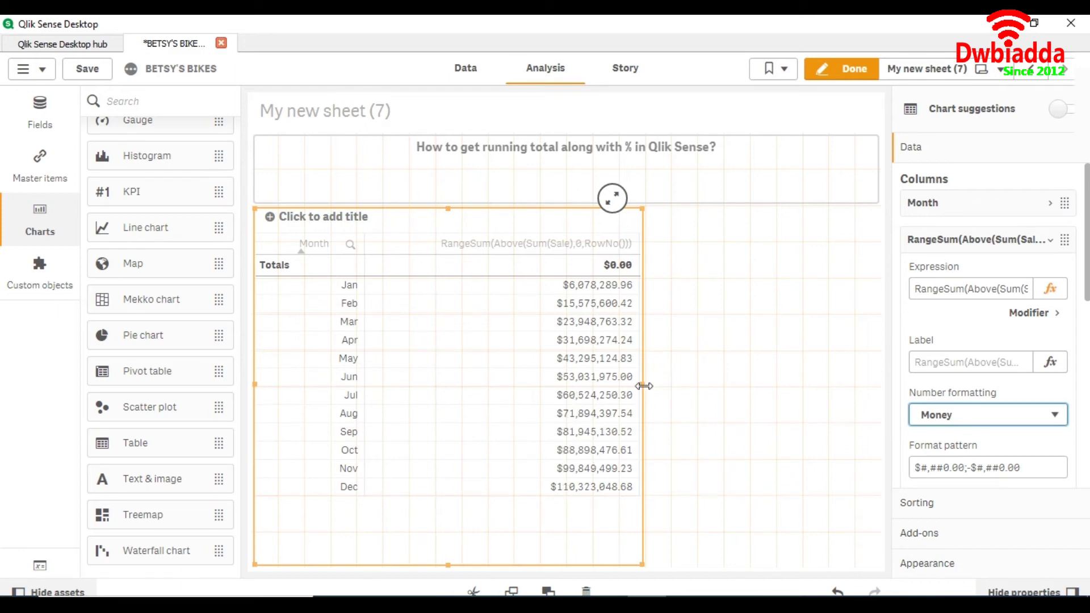
pyautogui.moveTo(644, 387); pyautogui.dragTo(898, 373)
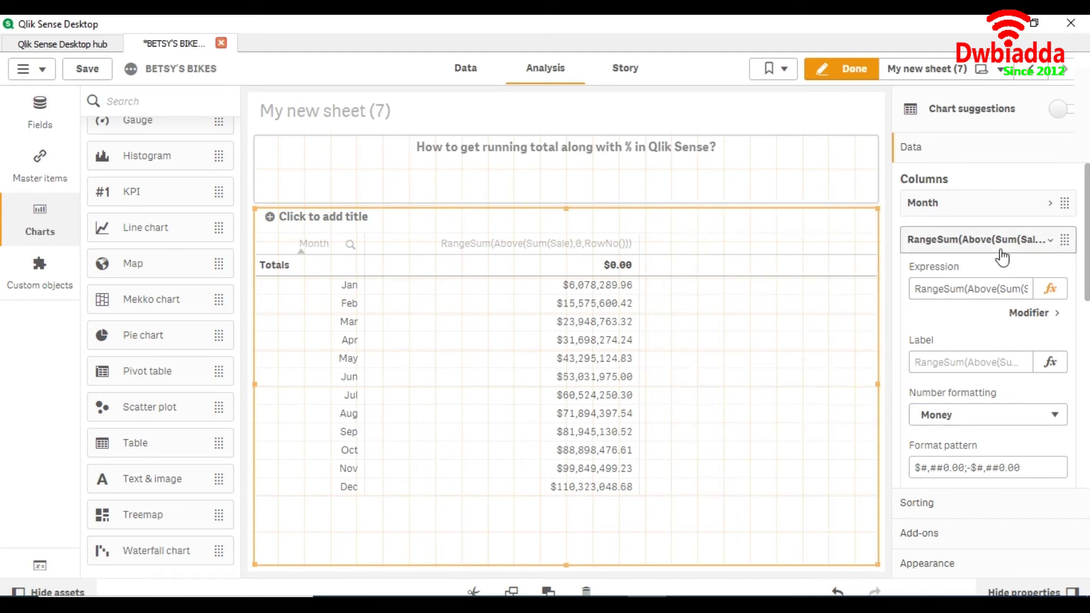
pyautogui.click(1050, 288)
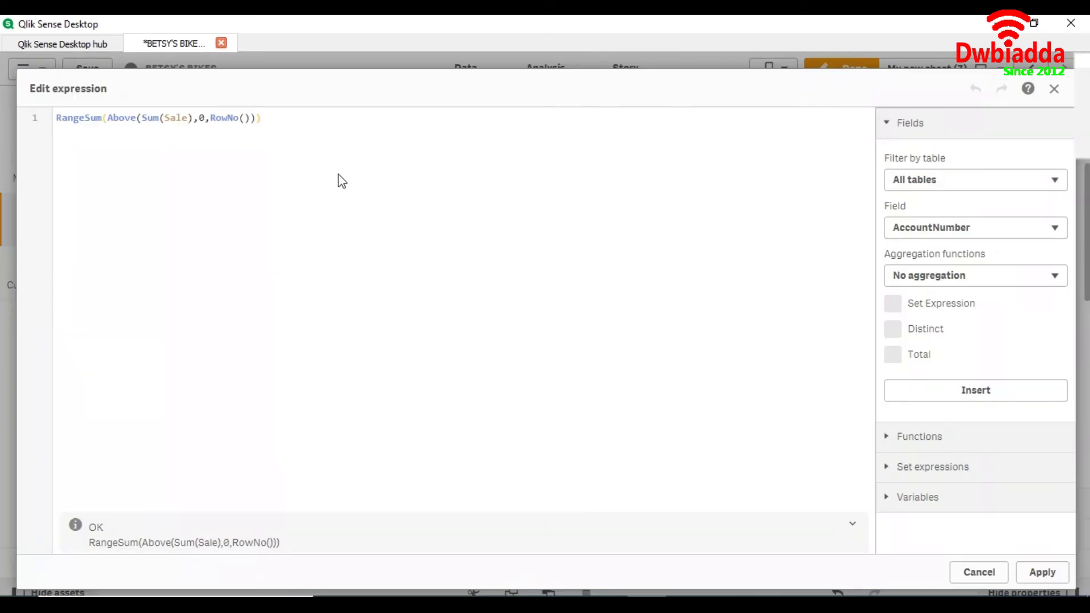
# Add a measure RangeSum(Above(Sum(Sale),0,RowNo())) / Sum(total Sale) for cumulative share.
pyautogui.click(993, 575)
pyautogui.click(981, 250)
pyautogui.click(989, 284)
pyautogui.click(998, 341)
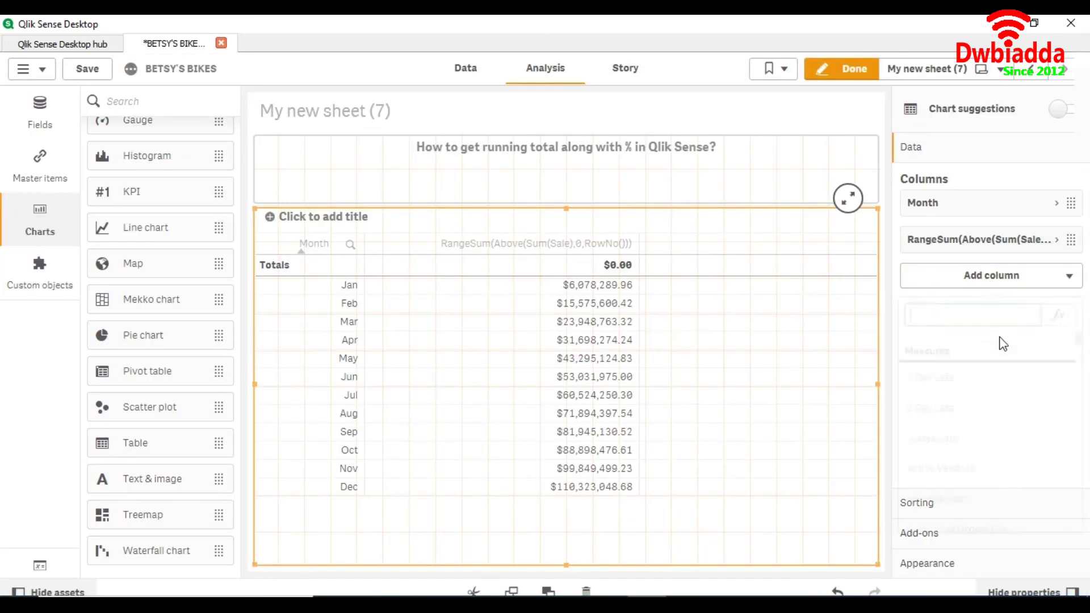
pyautogui.click(1059, 315)
pyautogui.write('RangeSum(Above(Sum(Sale),0,RowNo()))')
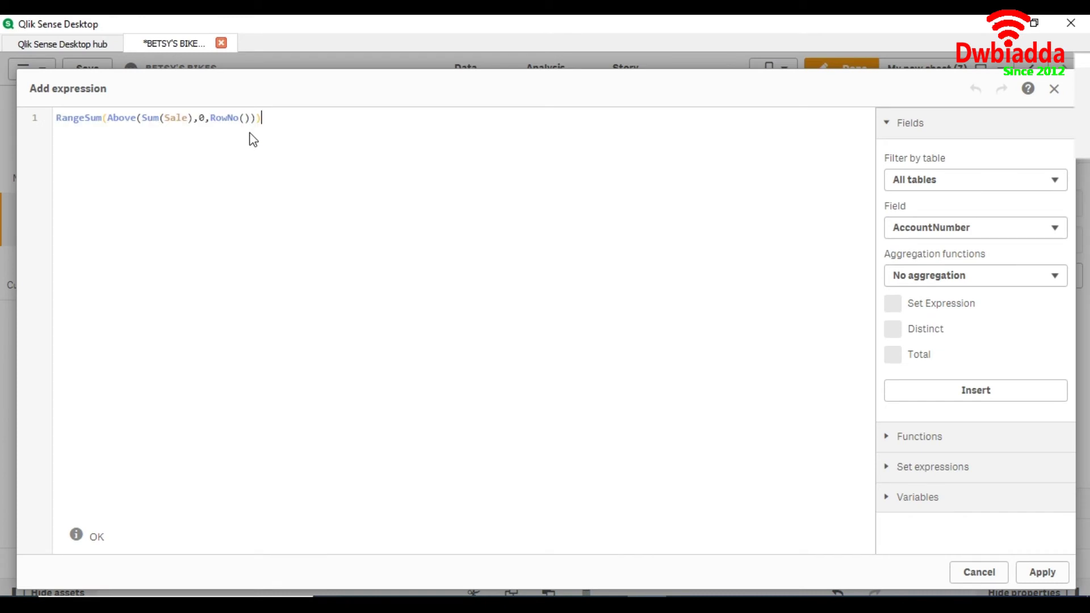
pyautogui.write('/')
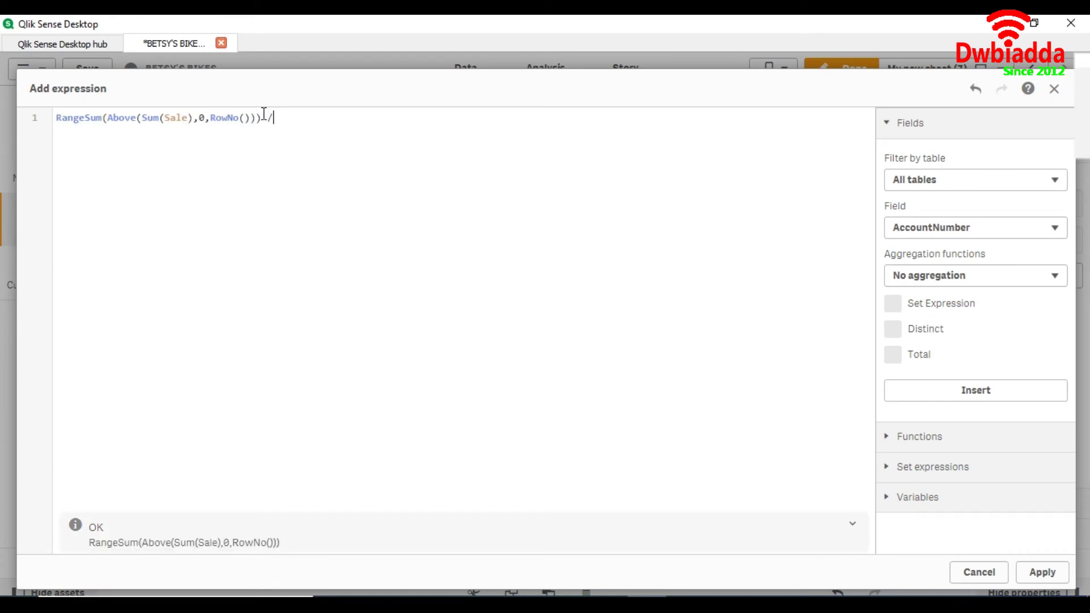
pyautogui.write(' Sum(')
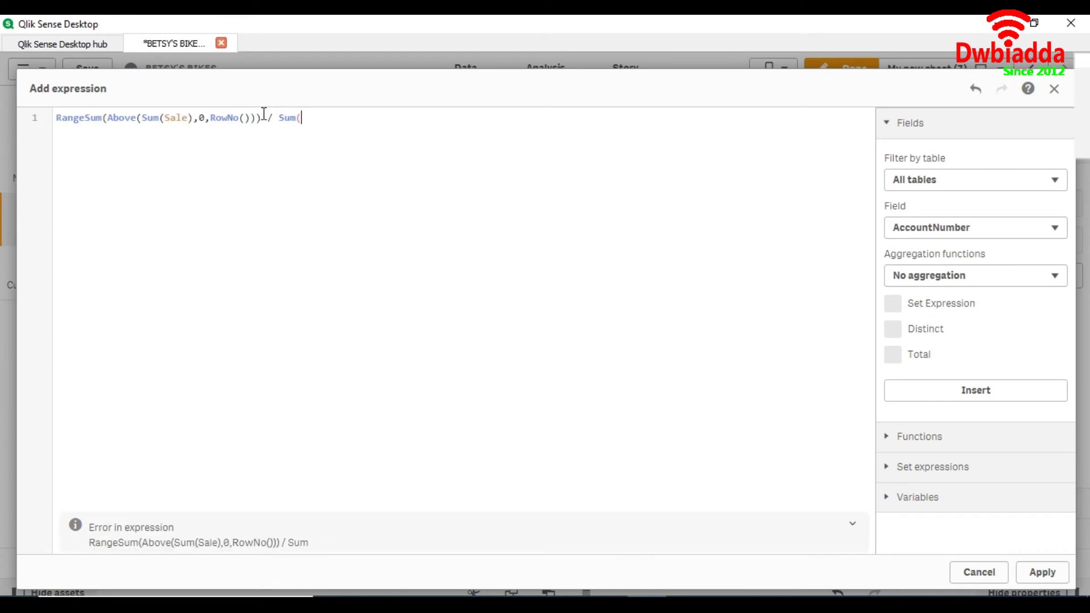
pyautogui.write('tot')
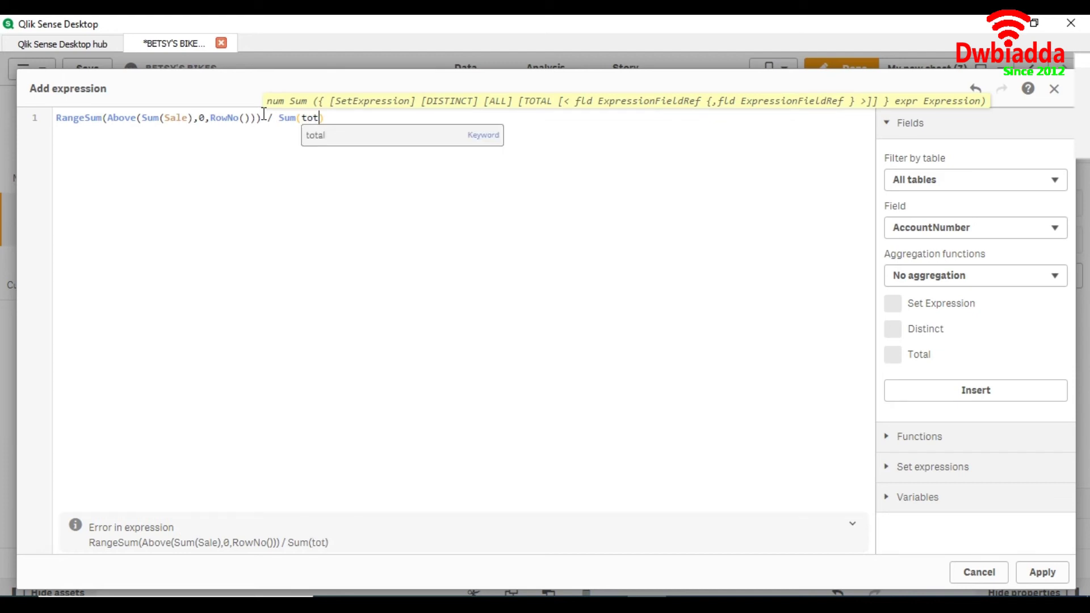
pyautogui.write('al ')
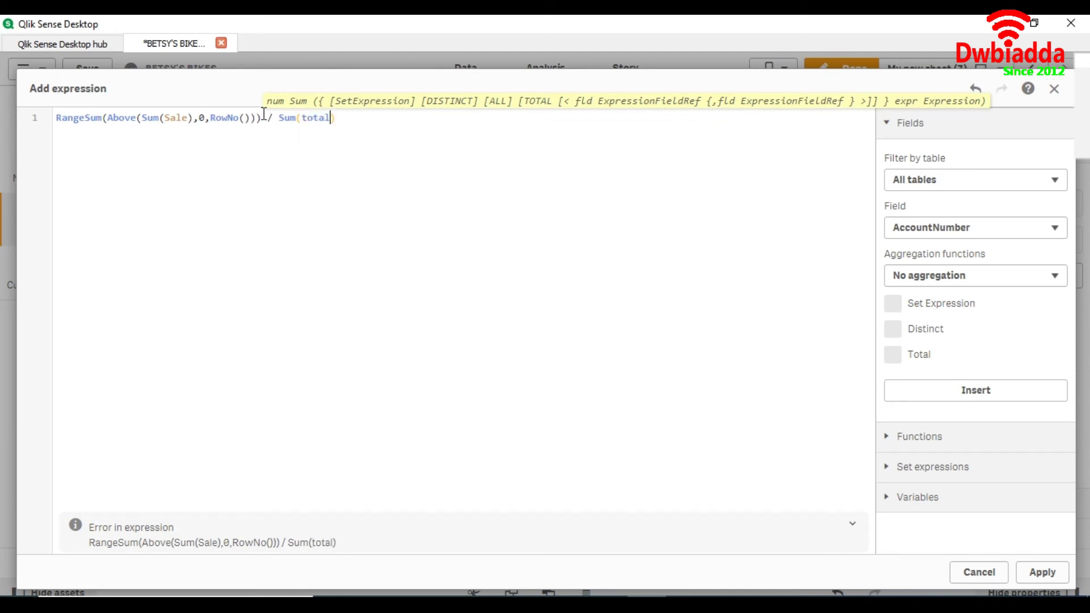
pyautogui.write('Sale')
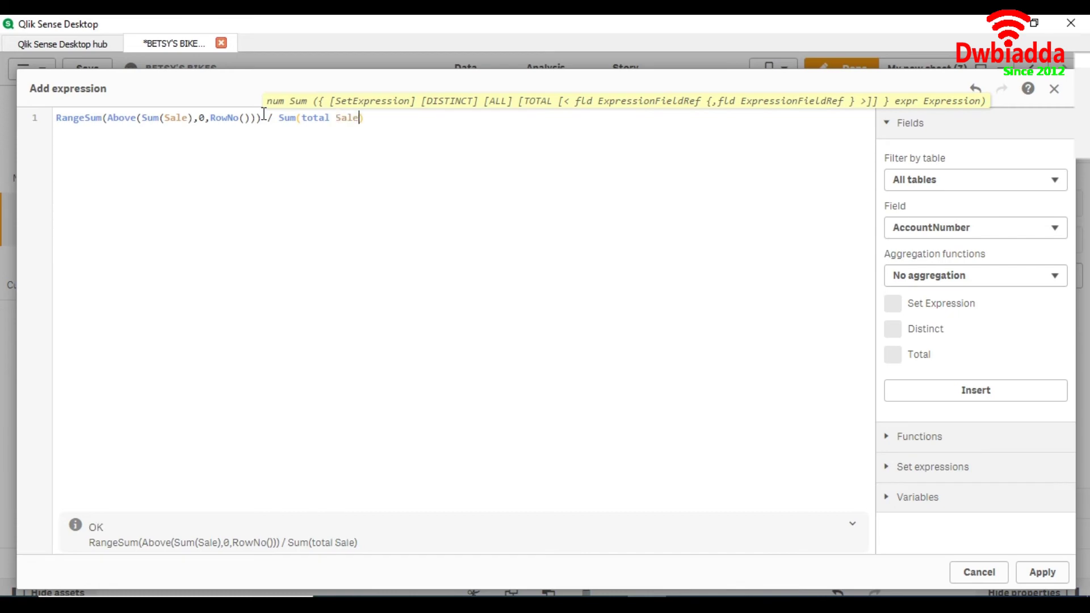
pyautogui.click(1037, 574)
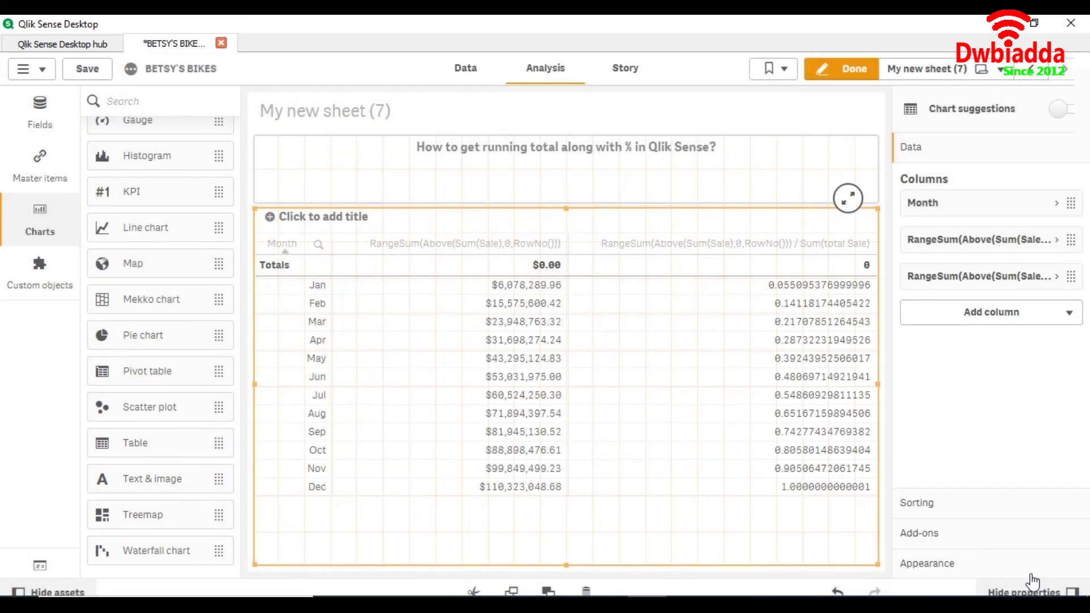
# Format the cumulative-share column as Number with the 12% whole-percentage format.
pyautogui.click(965, 276)
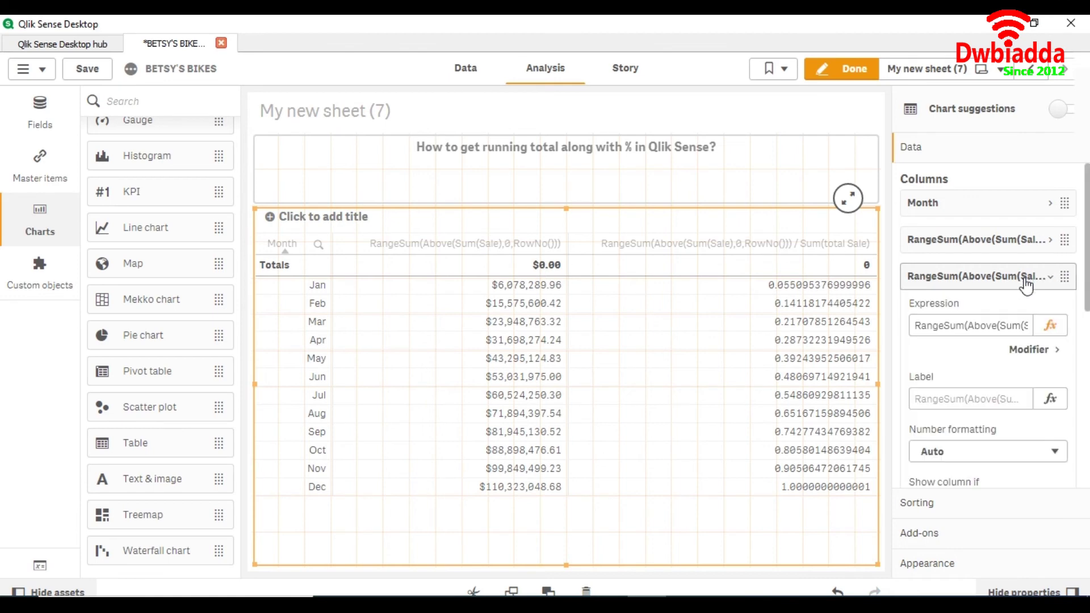
pyautogui.click(1017, 452)
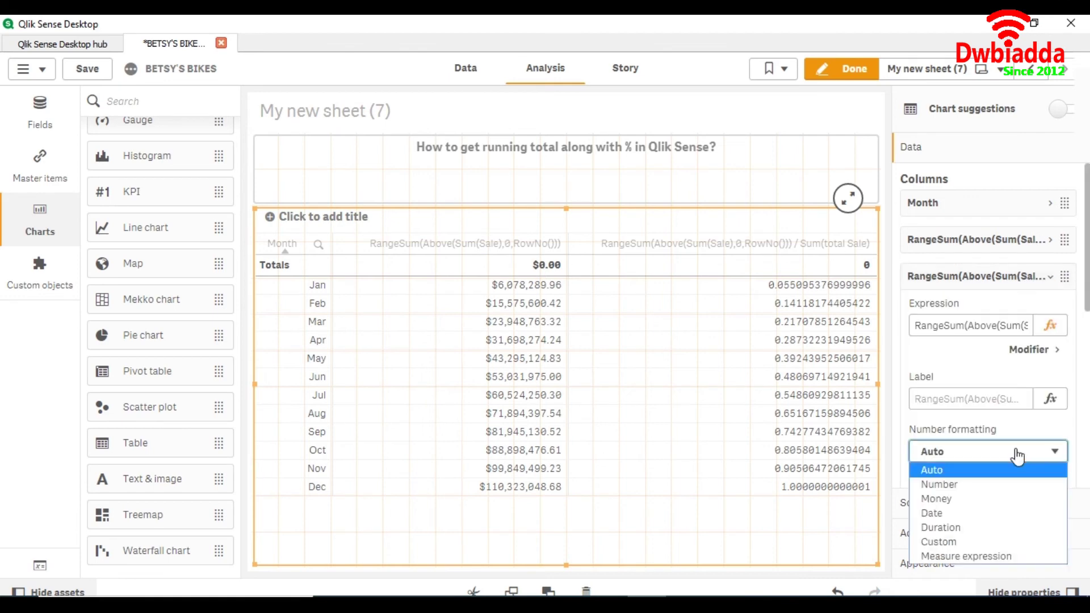
pyautogui.click(1012, 485)
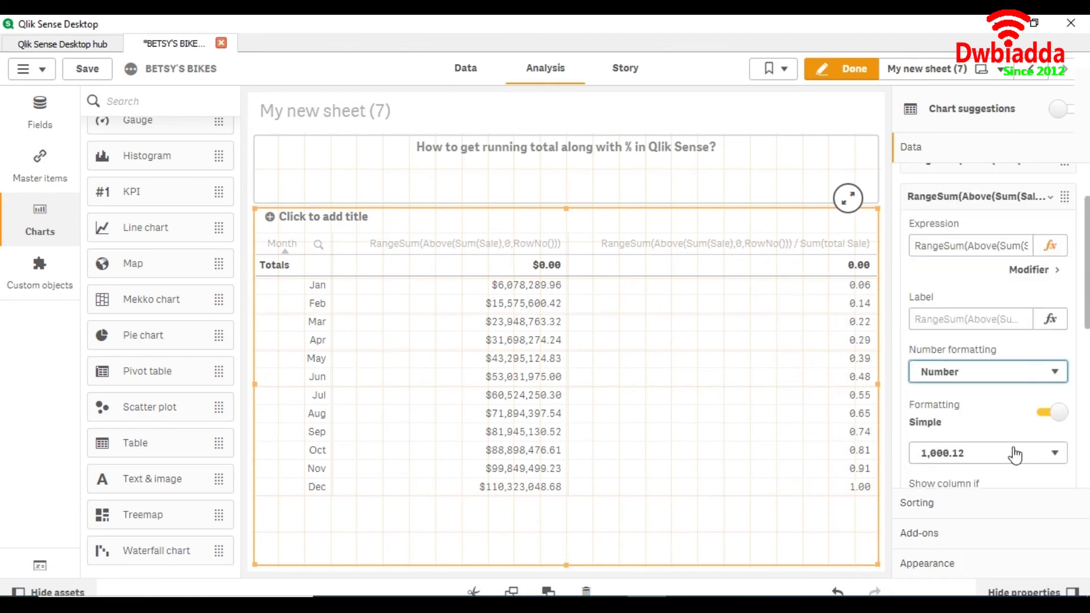
pyautogui.click(1034, 438)
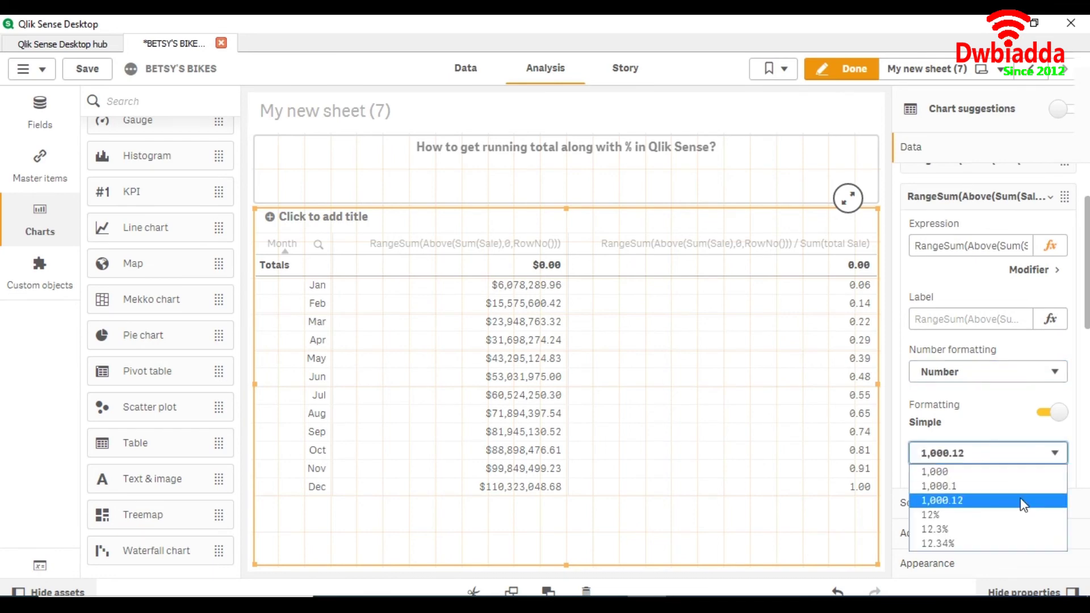
pyautogui.click(1011, 514)
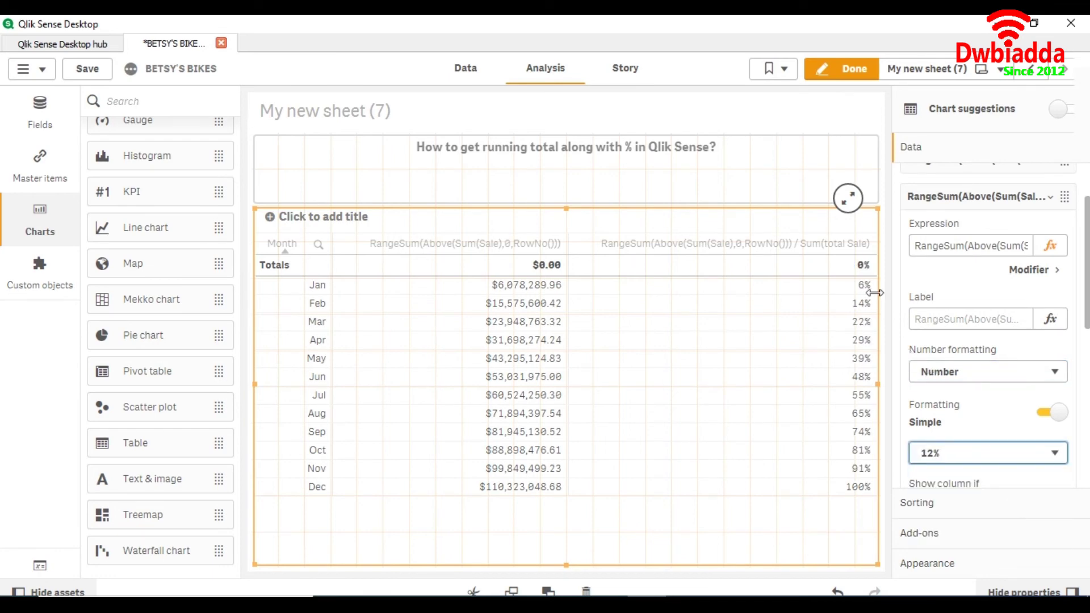
# Preview the sheet, then shorten the table so it shows only Jan–Apr.
pyautogui.click(847, 69)
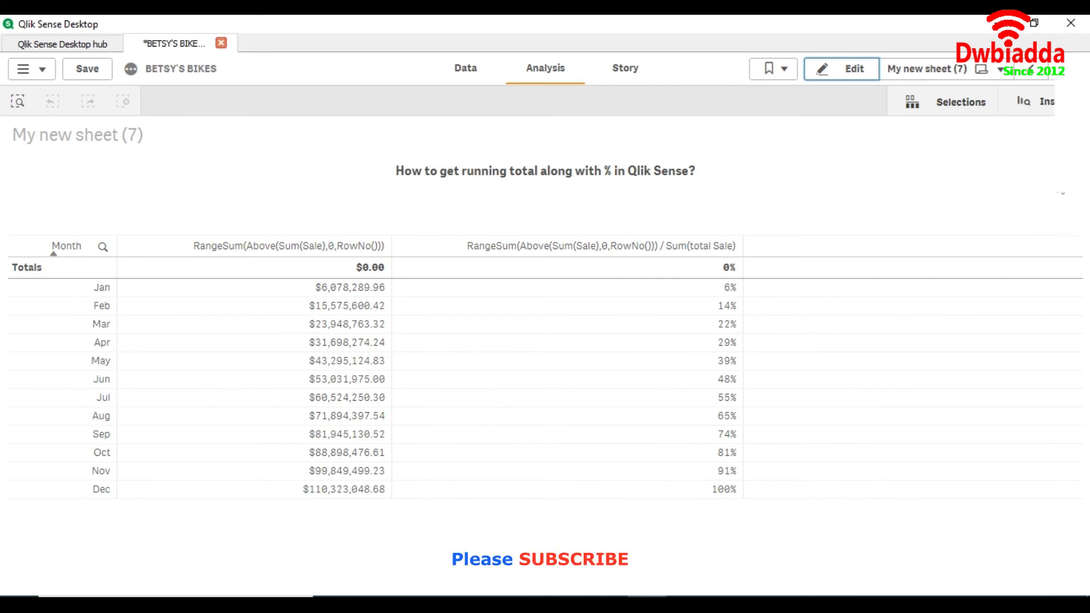
pyautogui.click(855, 68)
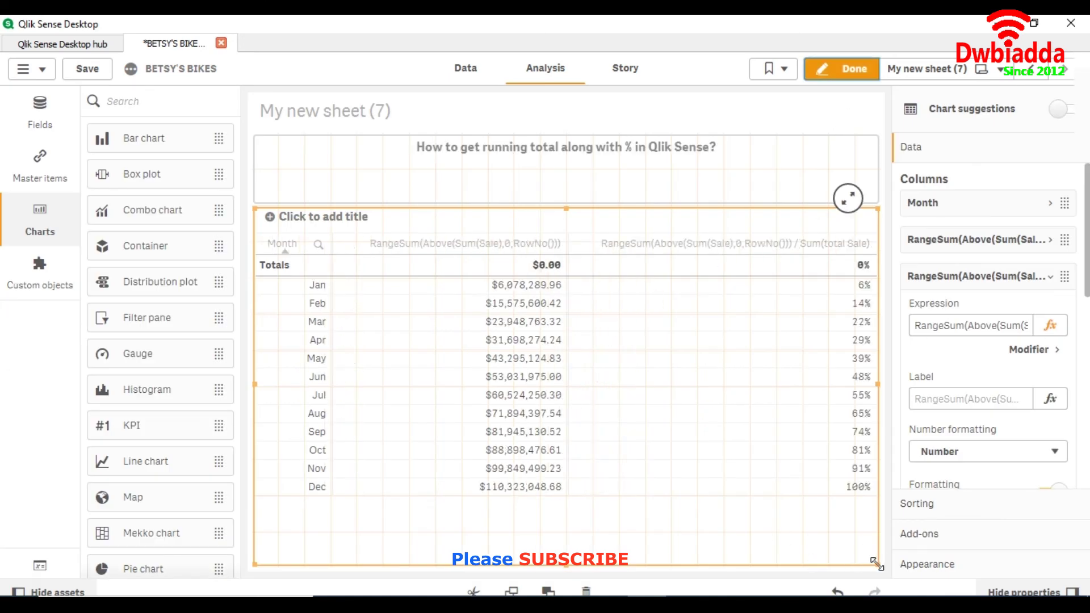
pyautogui.moveTo(878, 563); pyautogui.dragTo(838, 328)
# Copy the monthly table, paste a duplicate below, and widen it to full sheet width.
pyautogui.rightClick(838, 329)
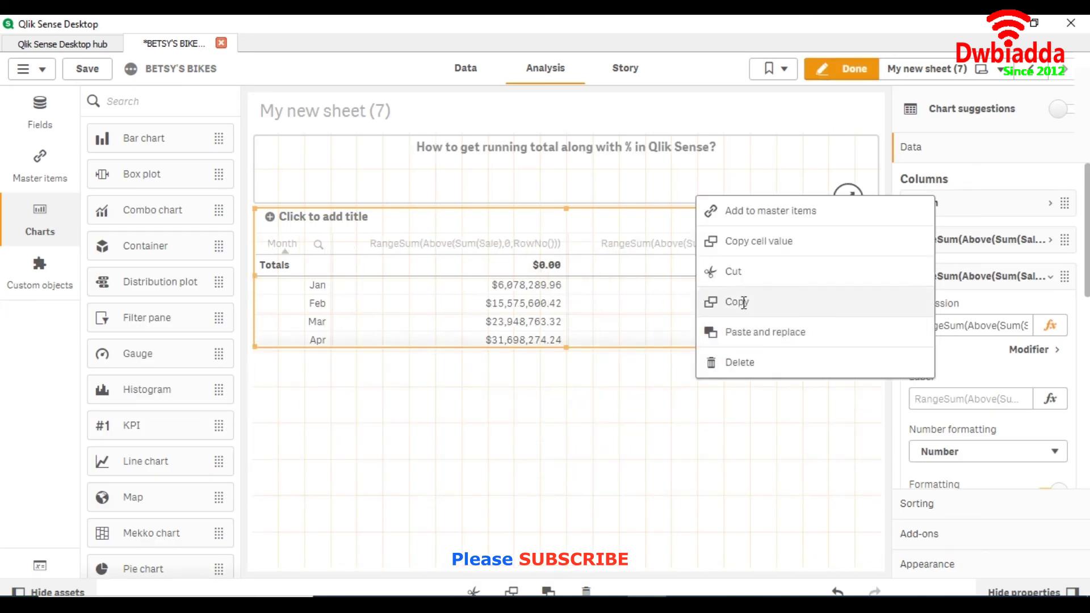
pyautogui.click(809, 301)
pyautogui.rightClick(615, 418)
pyautogui.click(683, 416)
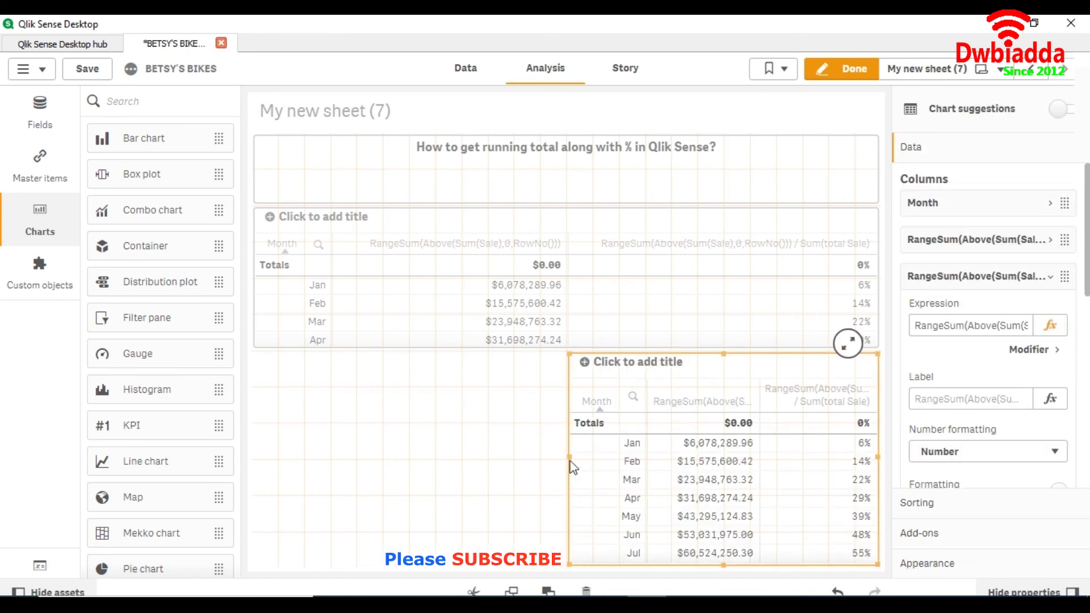
pyautogui.moveTo(569, 457); pyautogui.dragTo(214, 426)
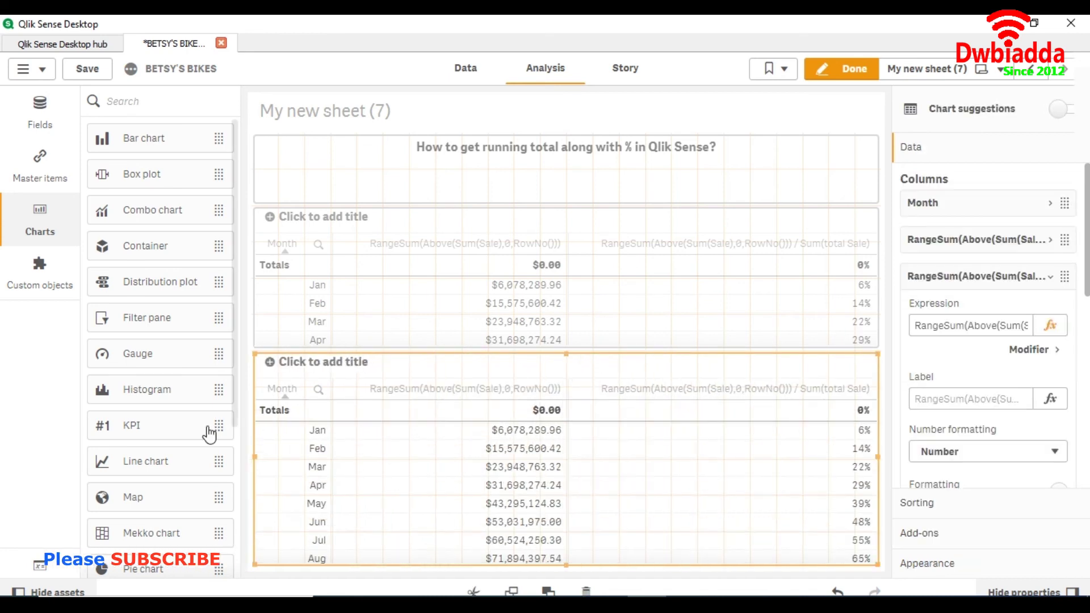
pyautogui.click(956, 203)
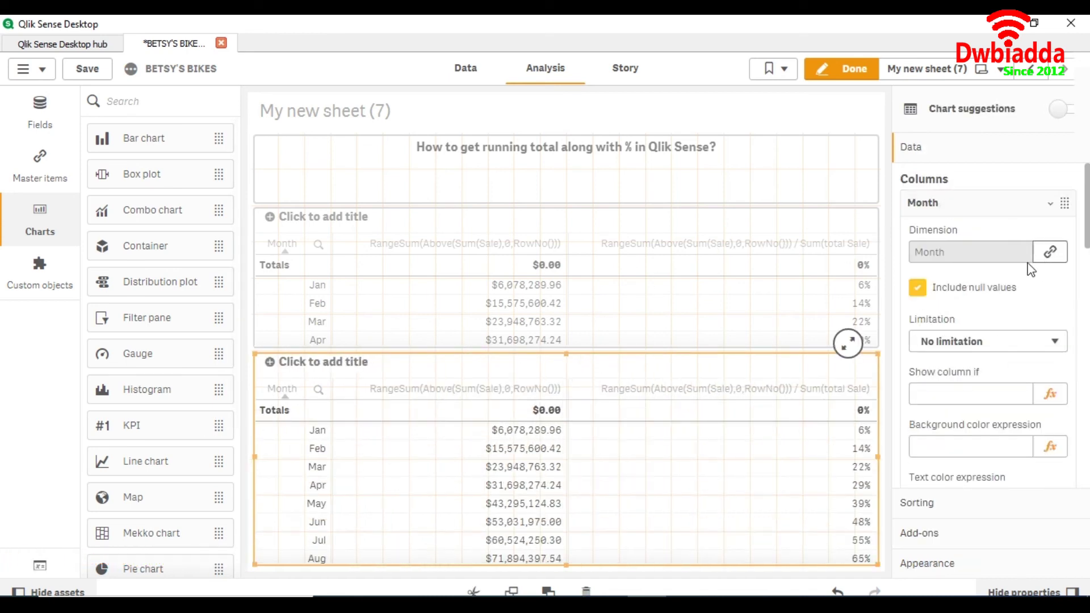
# Delete the Month dimension from the copied table.
pyautogui.rightClick(972, 209)
pyautogui.click(865, 182)
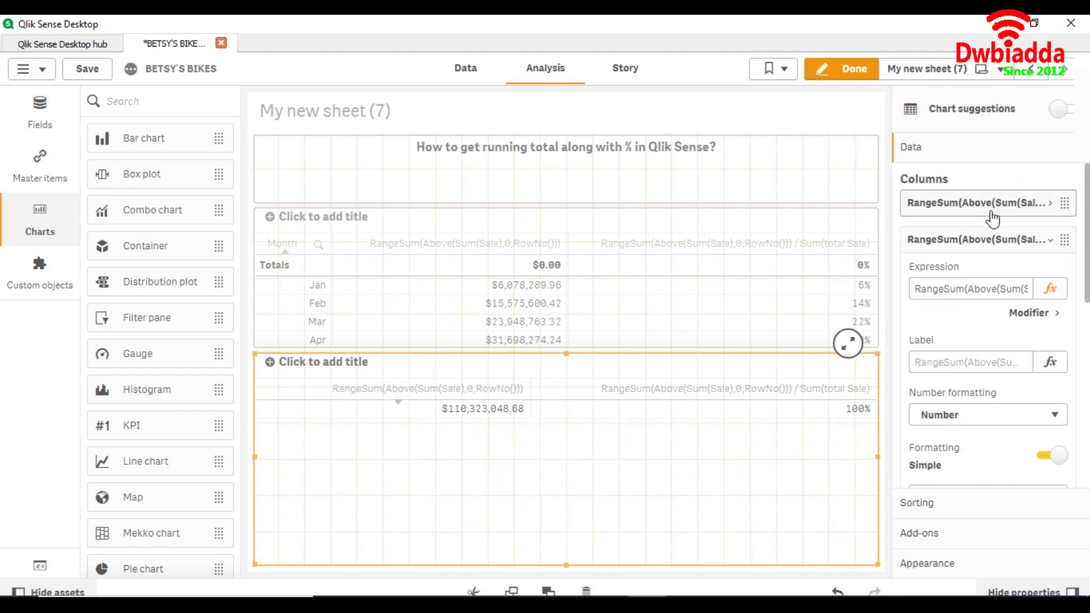
pyautogui.click(991, 237)
# Add Year as a dimension, move it to the first column, and leave edit mode.
pyautogui.click(985, 275)
pyautogui.click(983, 313)
pyautogui.write('Year')
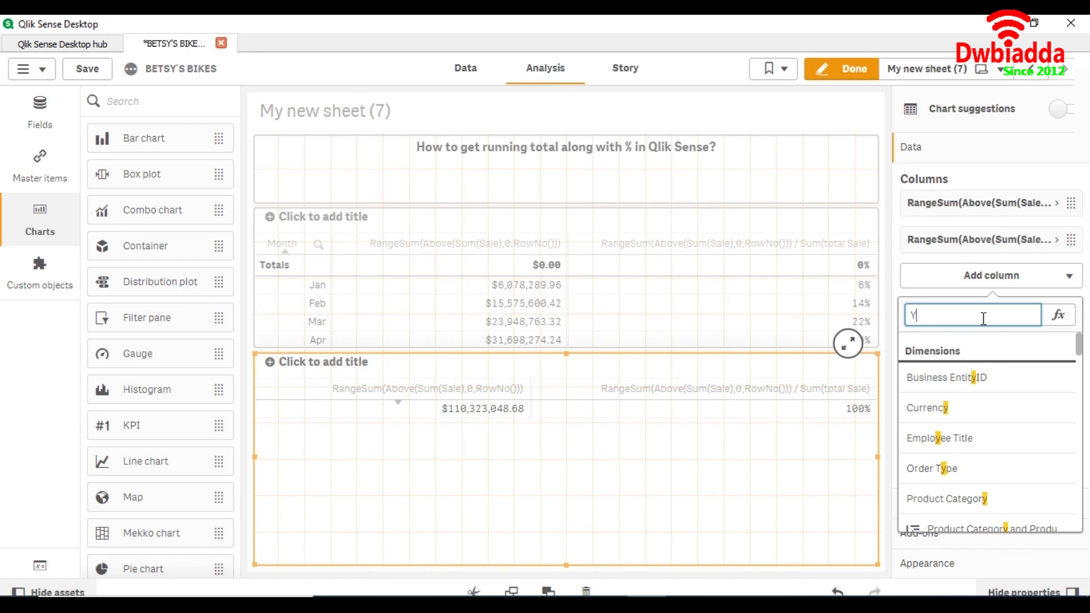
pyautogui.click(1054, 417)
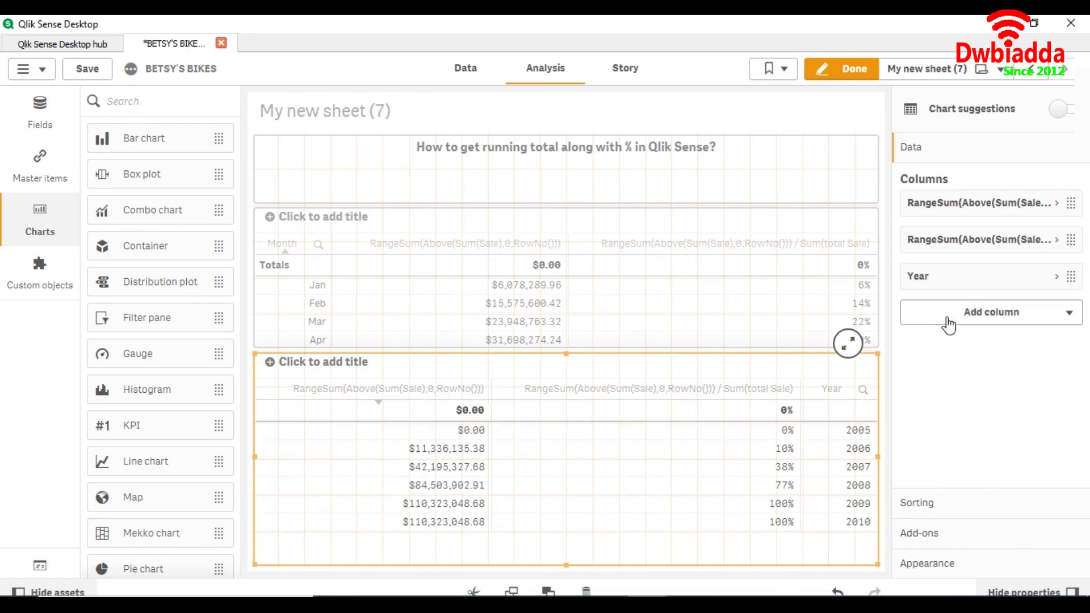
pyautogui.moveTo(968, 277); pyautogui.dragTo(966, 214)
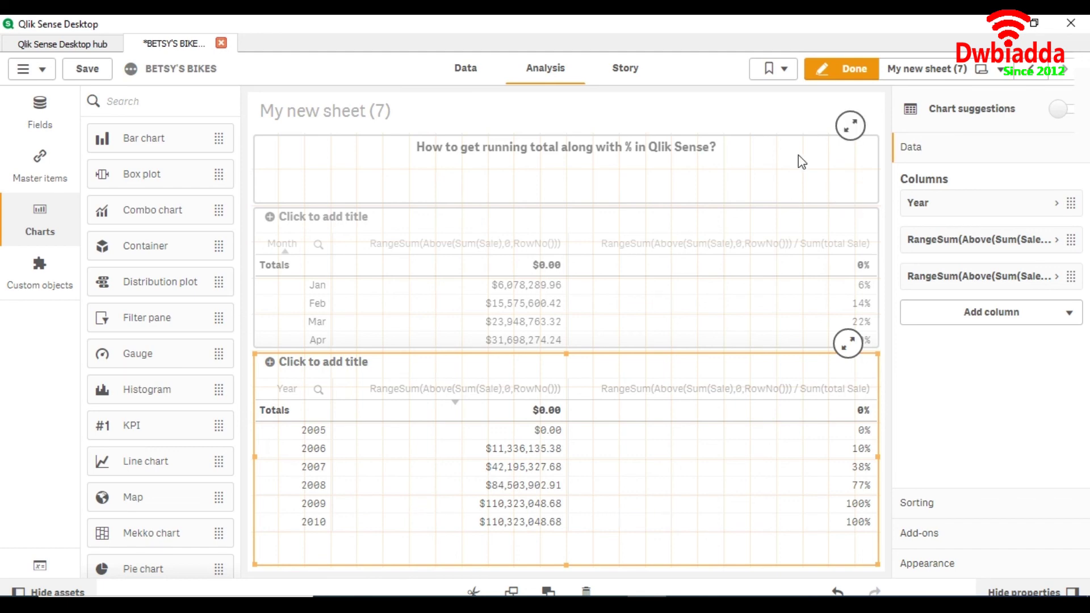
pyautogui.click(844, 68)
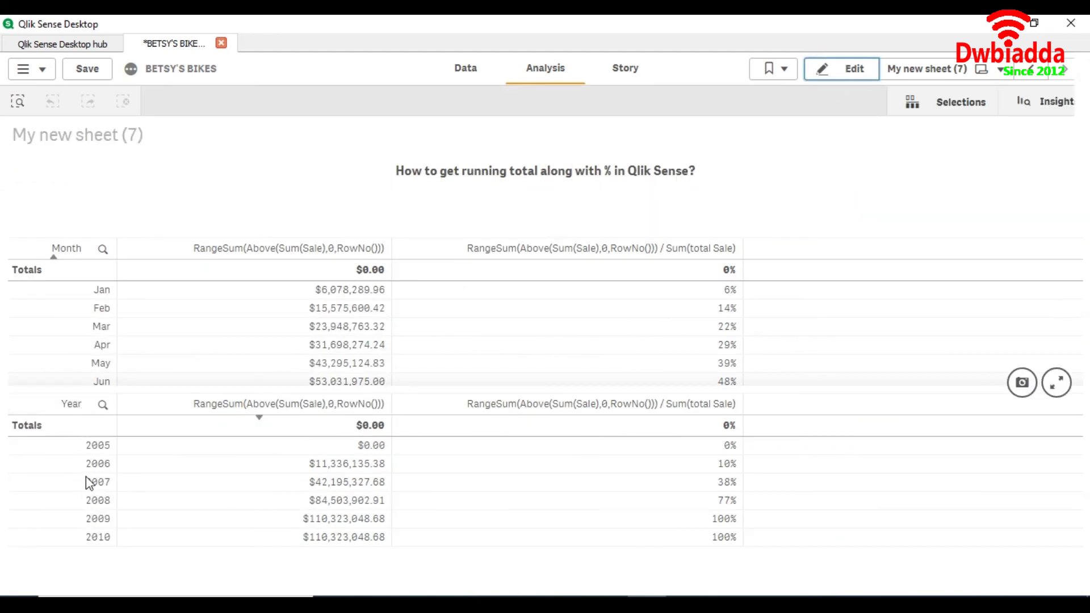